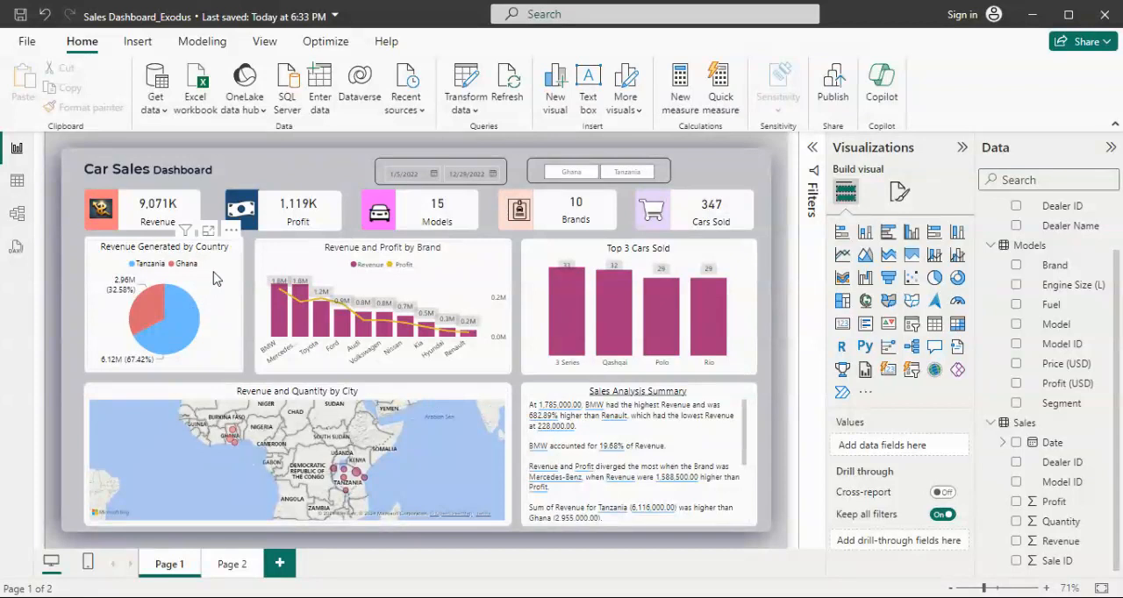
- Display the interaction settings of the Revenue Generated by Country pie chart for the other visuals
click(217, 278)
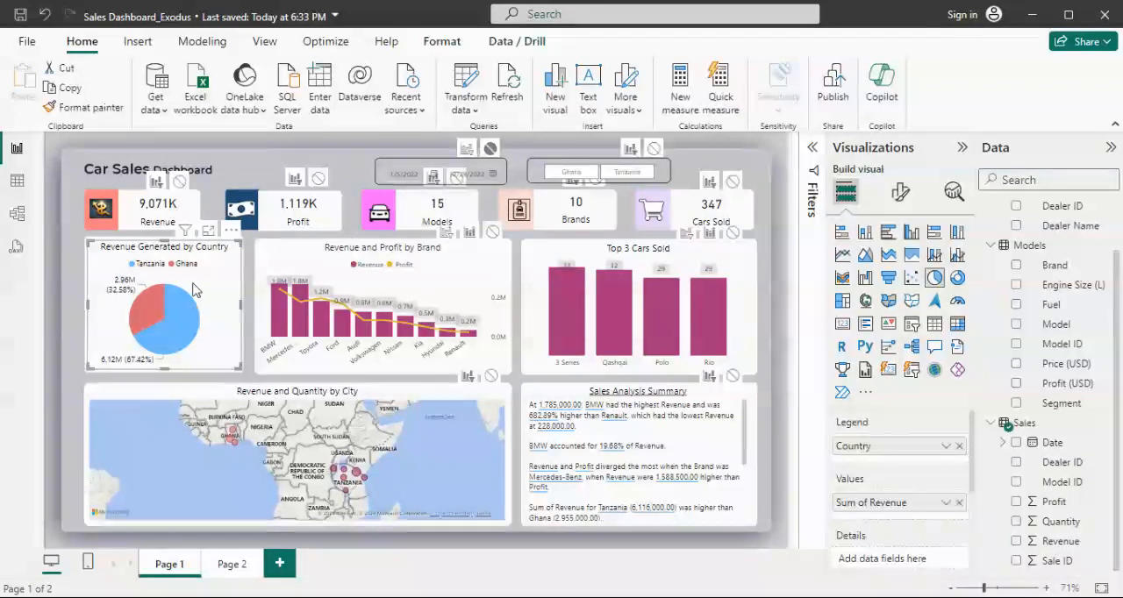
click(455, 43)
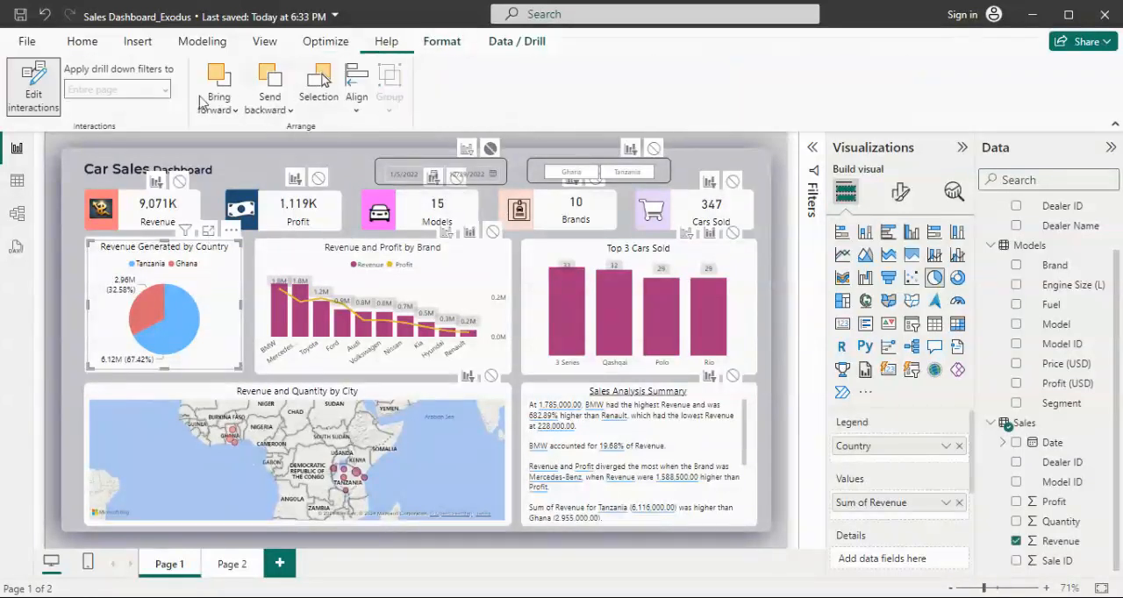
click(27, 100)
click(27, 100)
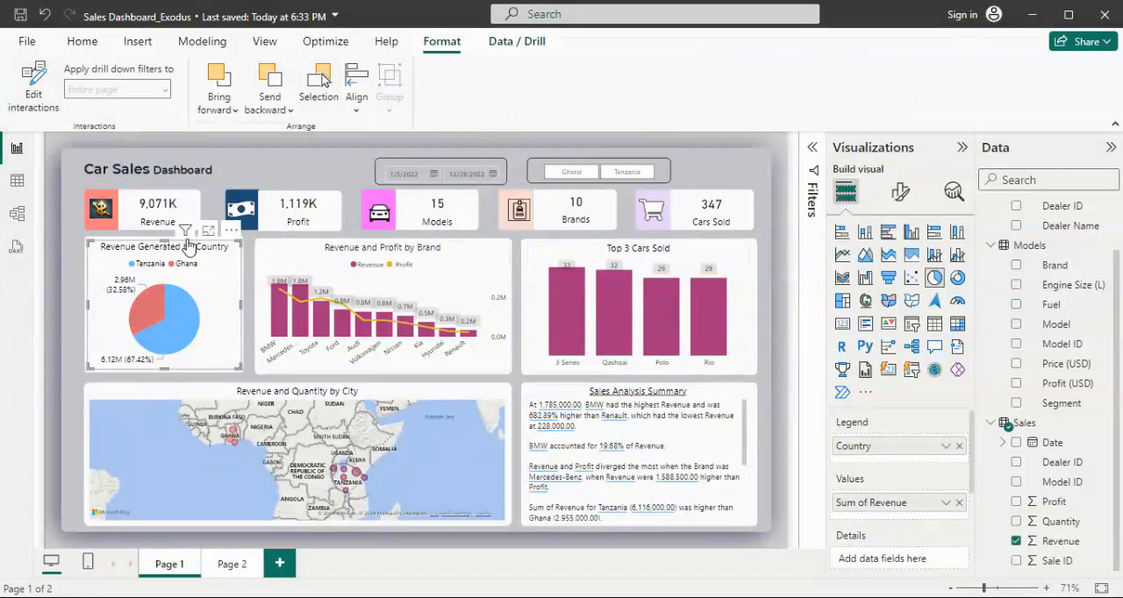
click(26, 92)
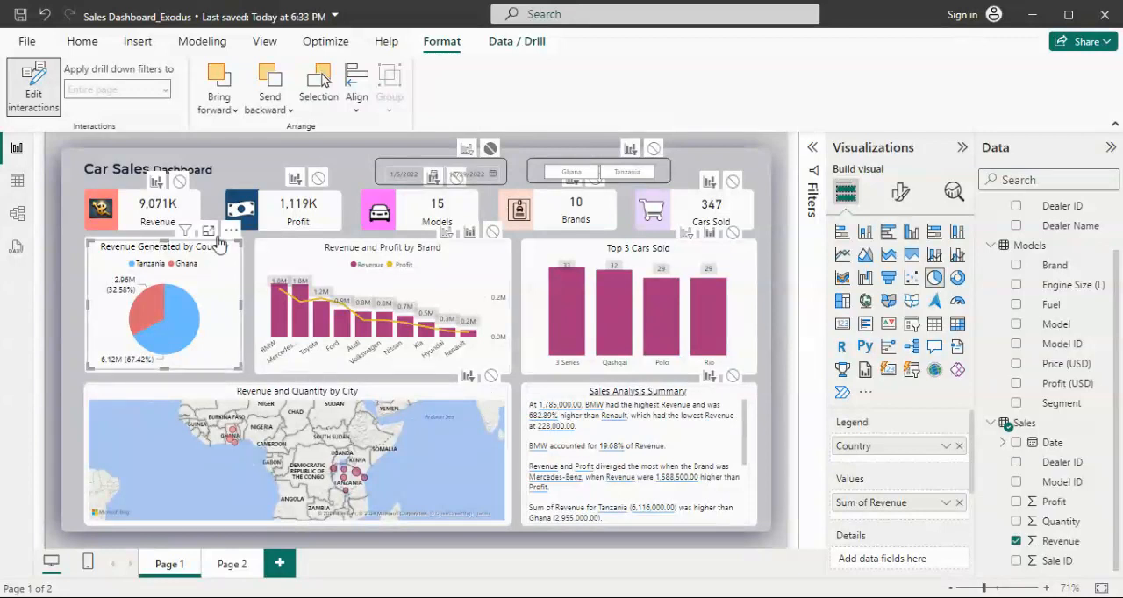
mouse_move(320, 328)
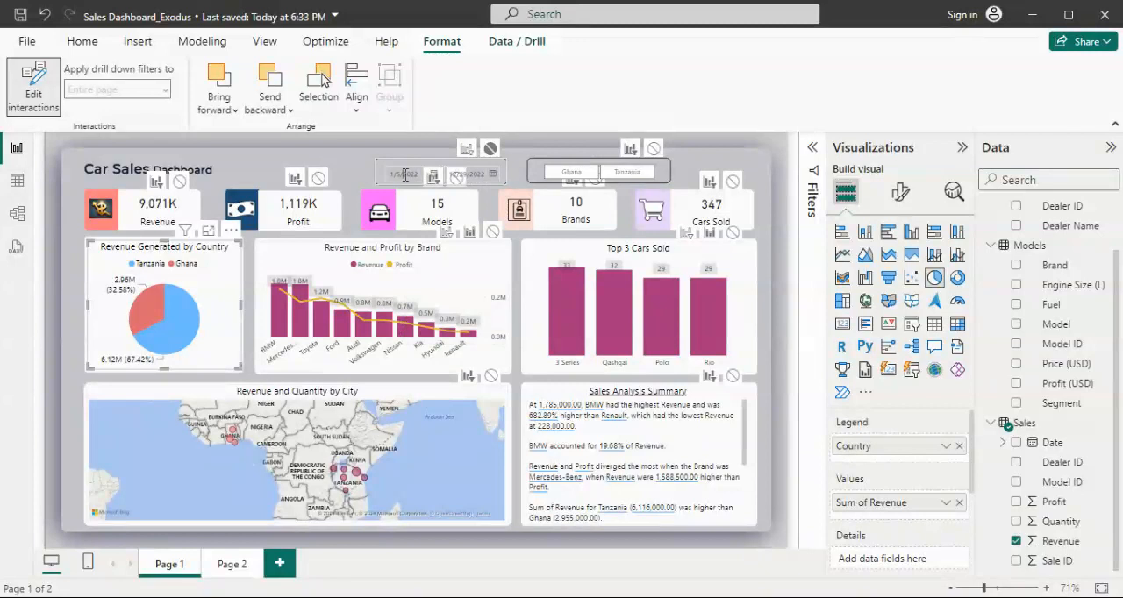
- Check the date slicer's end-date calendar and how the dashboard responds to the Ghana filter, leaving the country slicer cleared
click(497, 175)
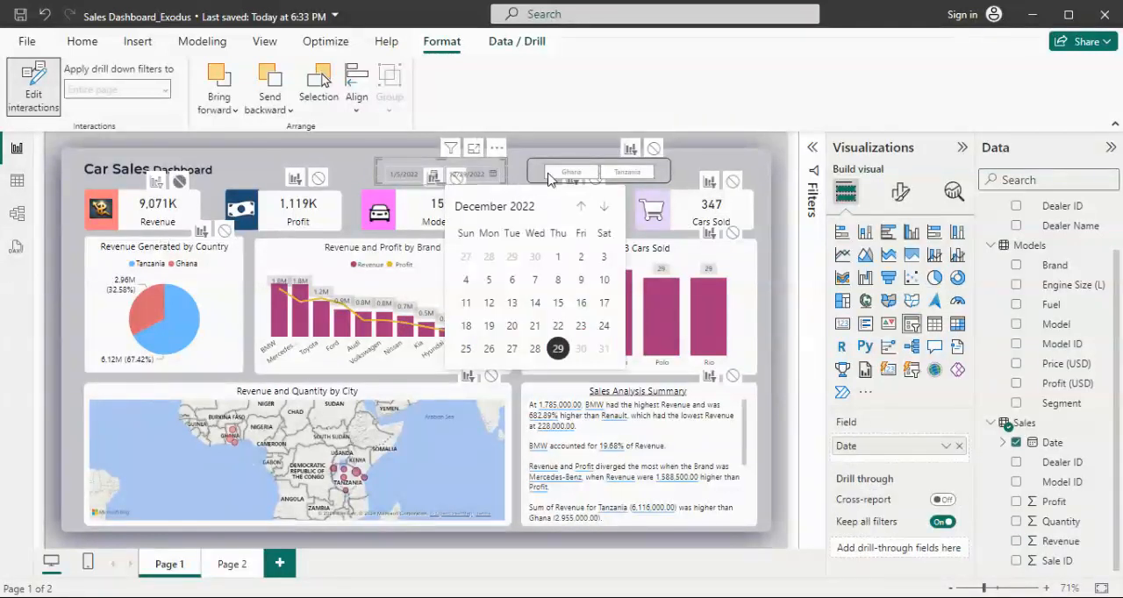
click(527, 164)
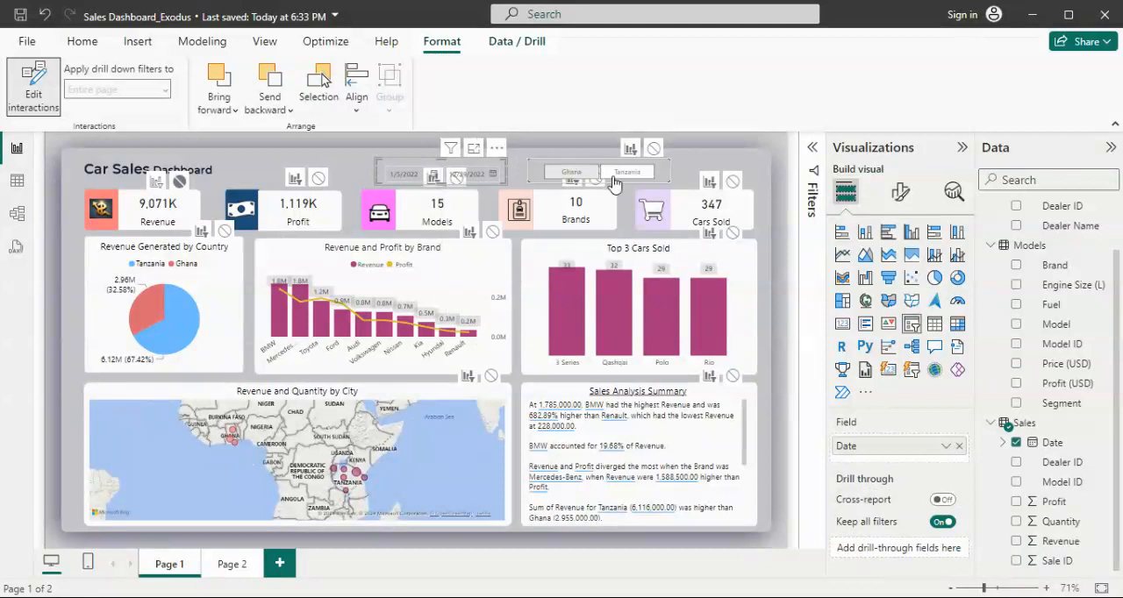
click(583, 178)
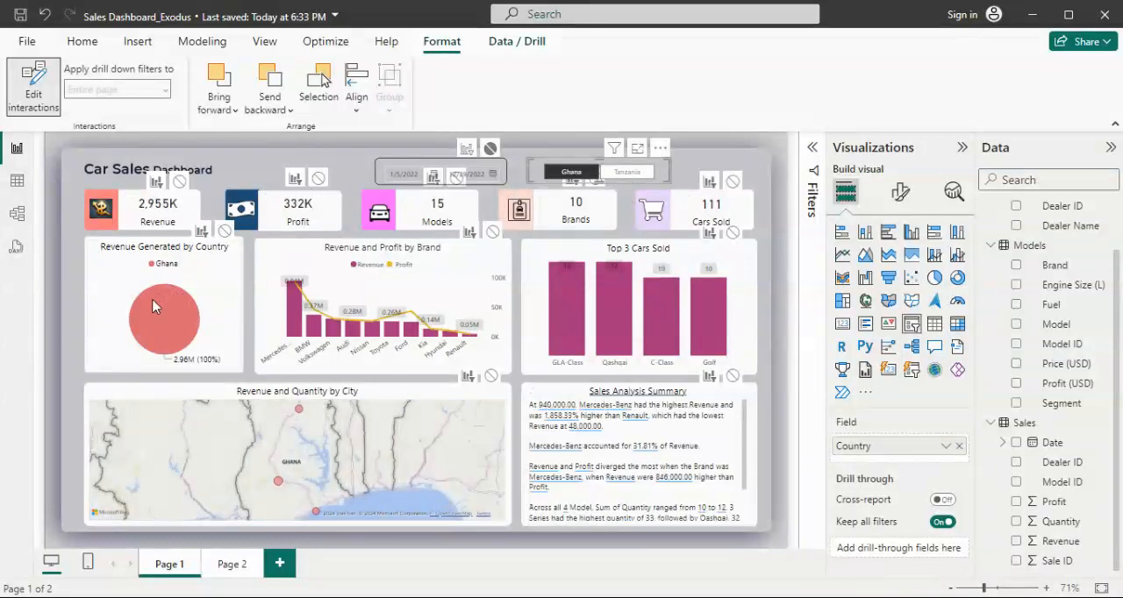
click(583, 174)
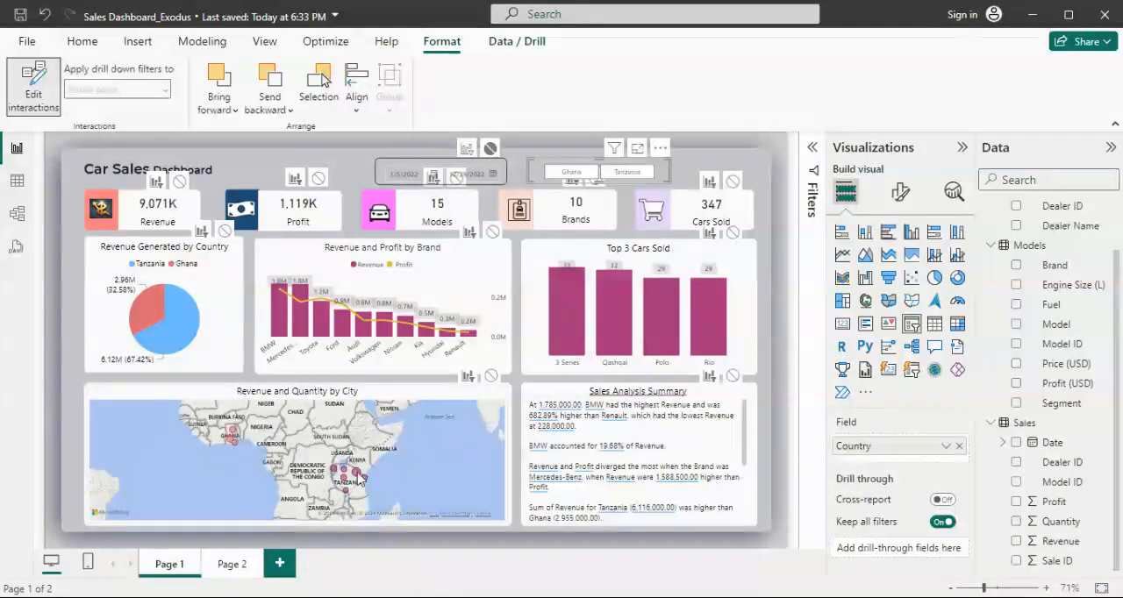
- Examine how the visuals and the sales summary respond to selecting Arusha on the city map and Tanzania in the country pie chart
mouse_move(363, 478)
click(359, 477)
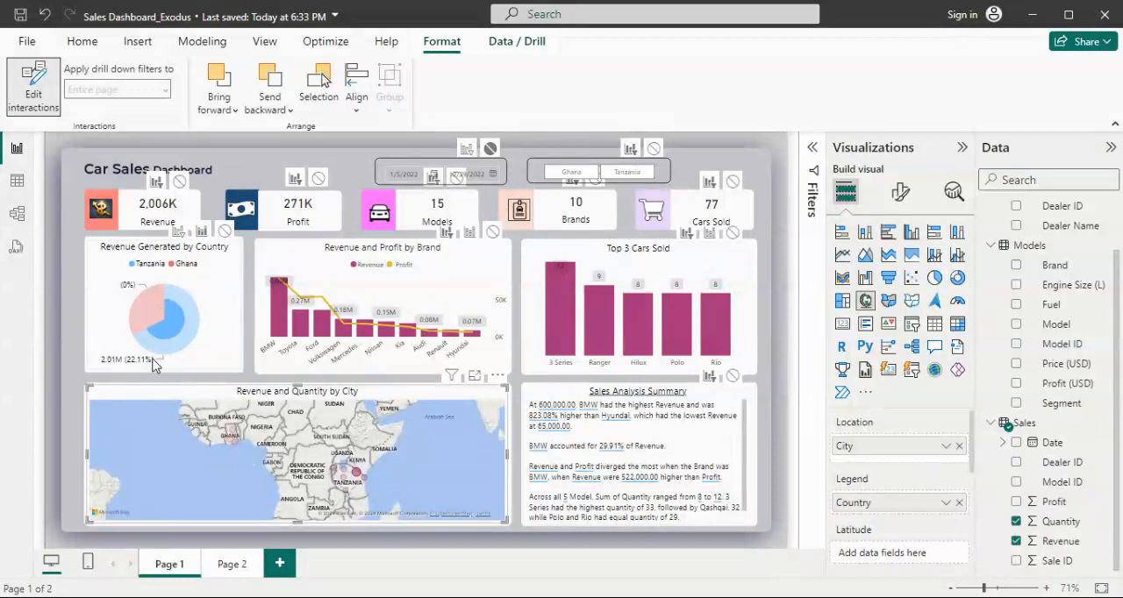
mouse_move(153, 349)
mouse_move(575, 281)
scroll(674, 423, down, 1)
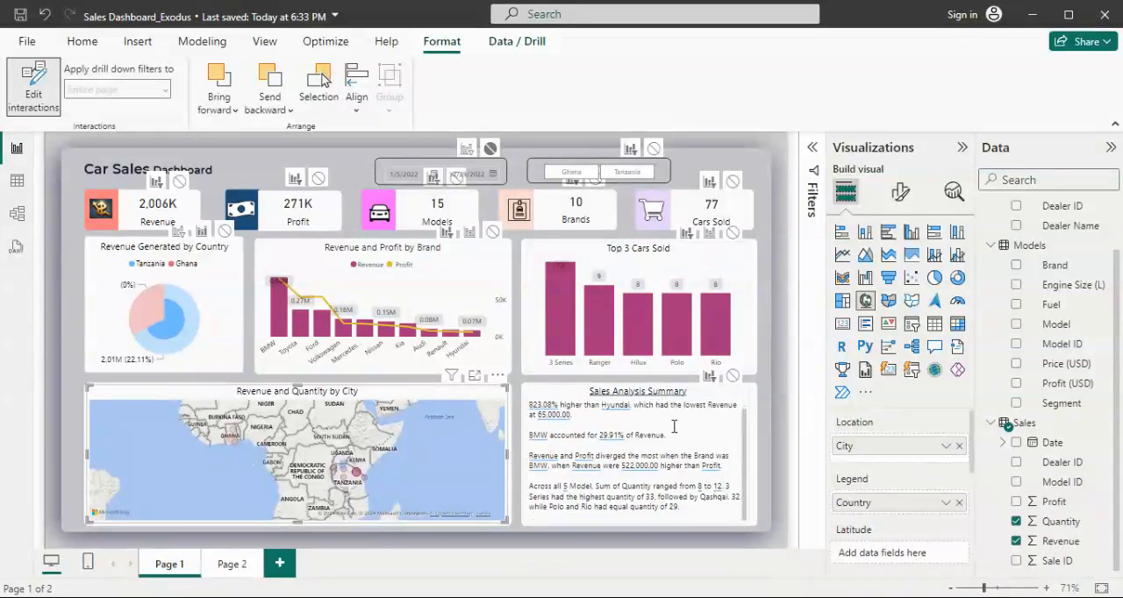
scroll(677, 436, up, 1)
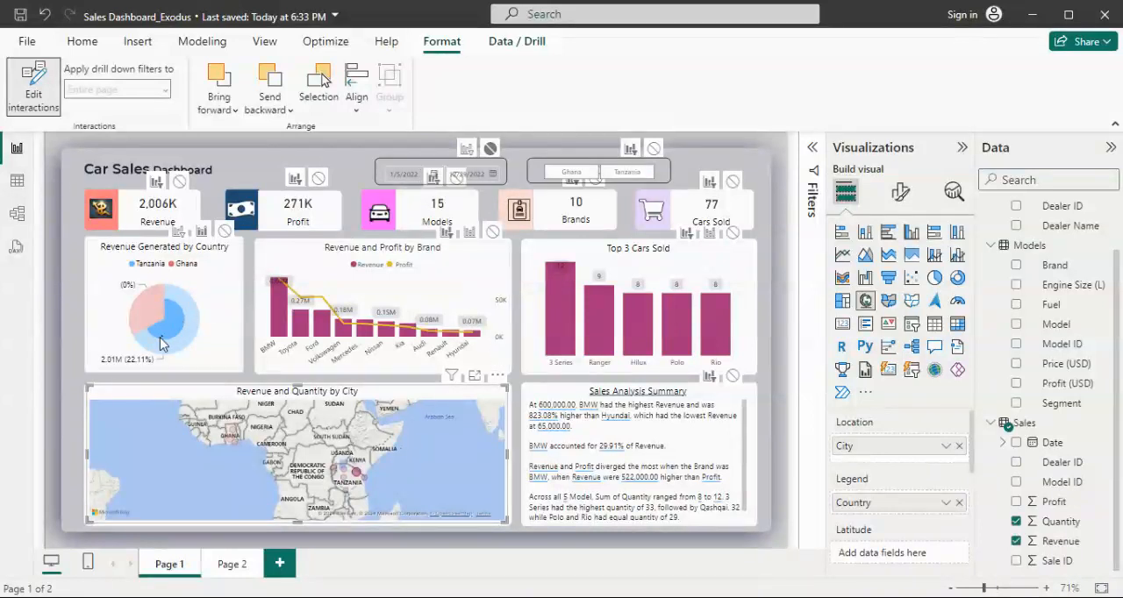
mouse_move(162, 329)
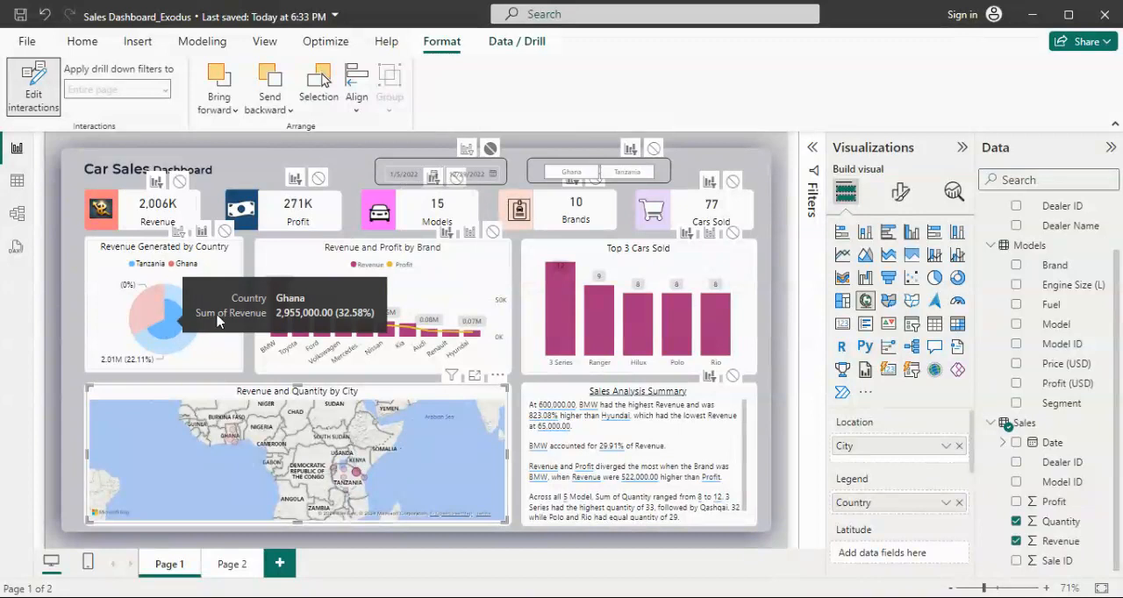
click(196, 314)
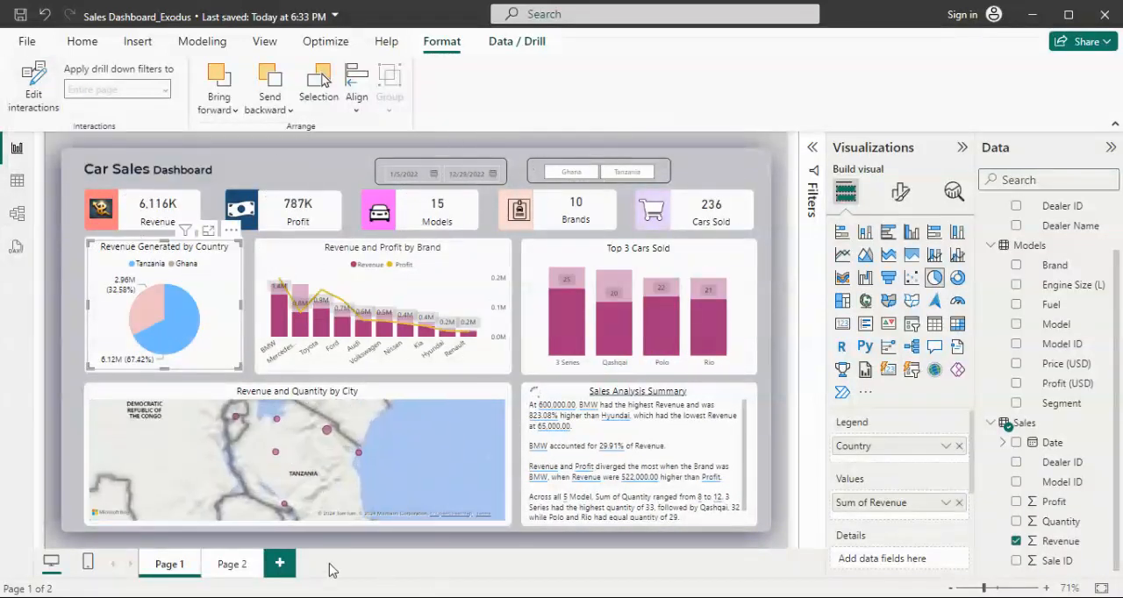
- Open Page 2 and examine the full list of key influencers that decrease Profit, including the Petrol and Diesel comparison
click(232, 563)
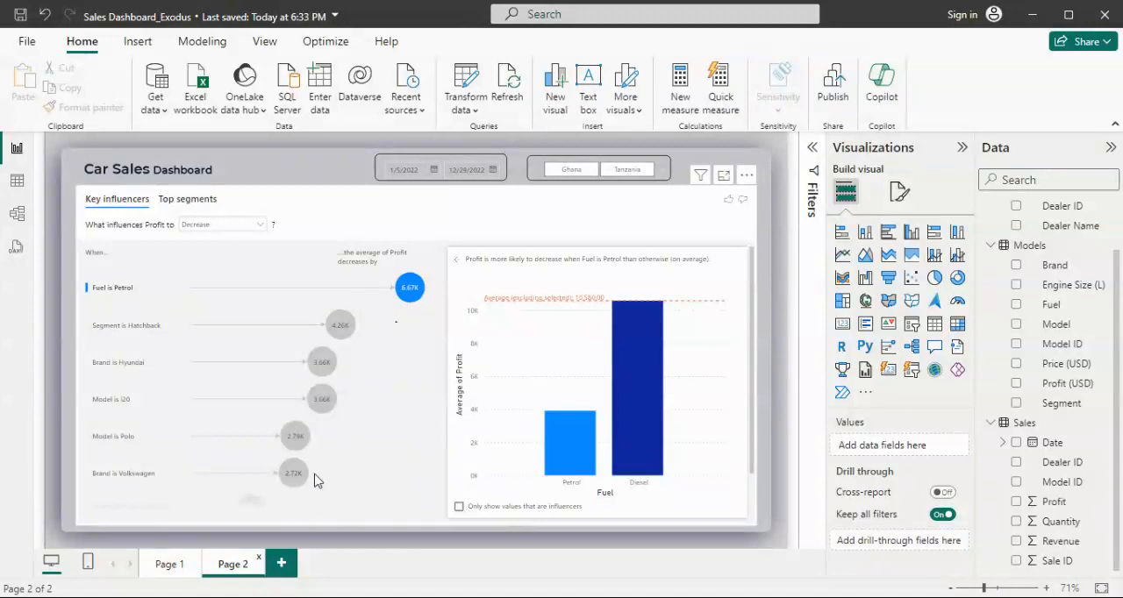
scroll(317, 418, down, 1)
scroll(318, 418, up, 1)
scroll(115, 443, down, 1)
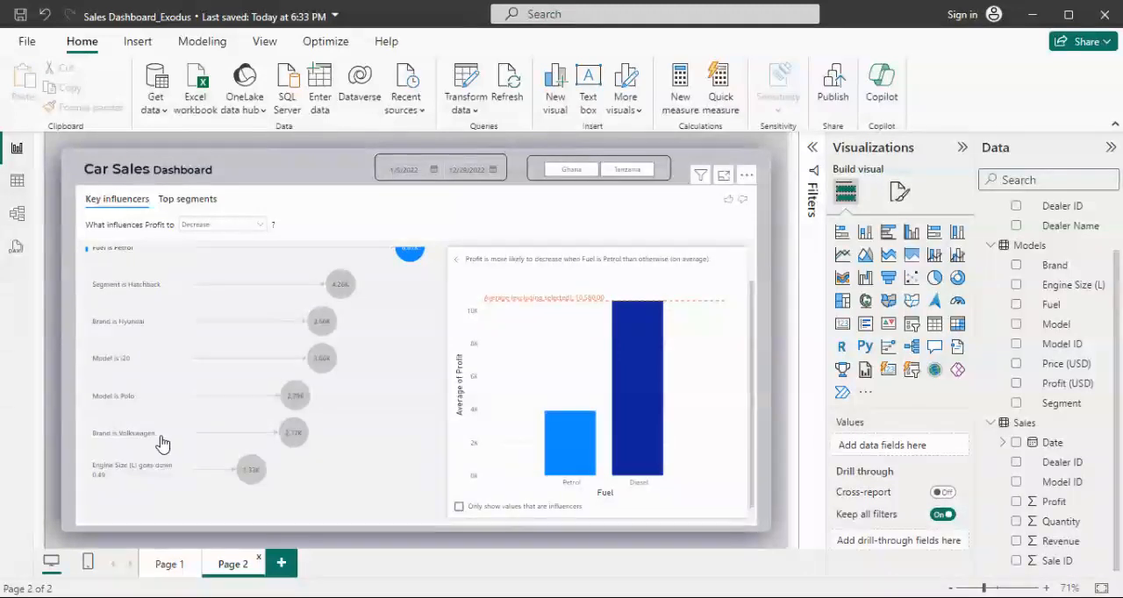
scroll(356, 390, up, 1)
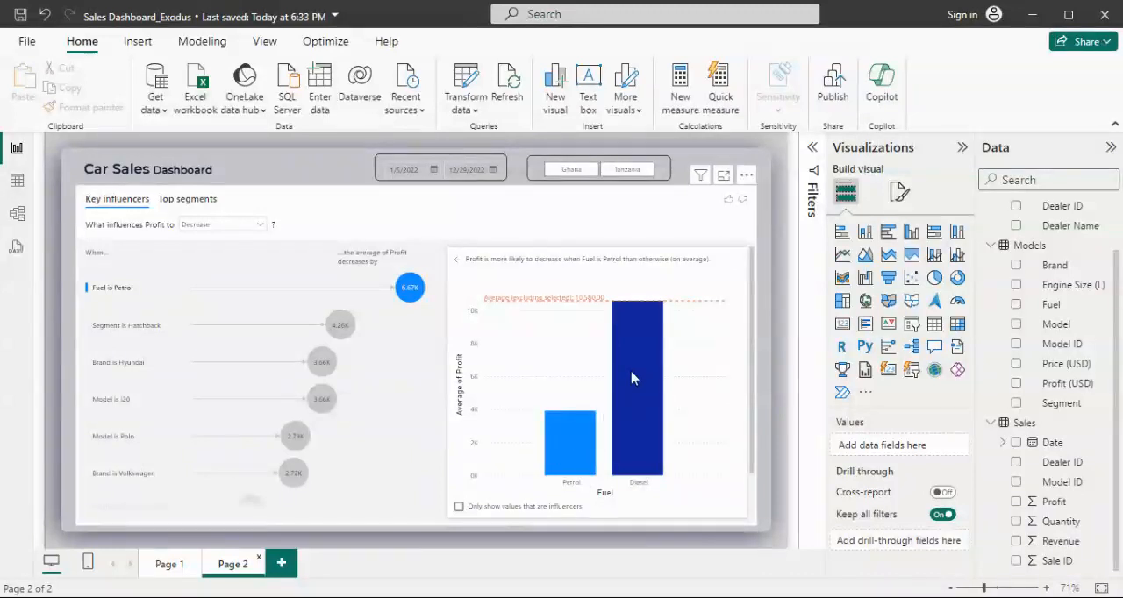
mouse_move(638, 355)
- Set the start date of the Page 2 date slicer to 1/11/2022
click(433, 171)
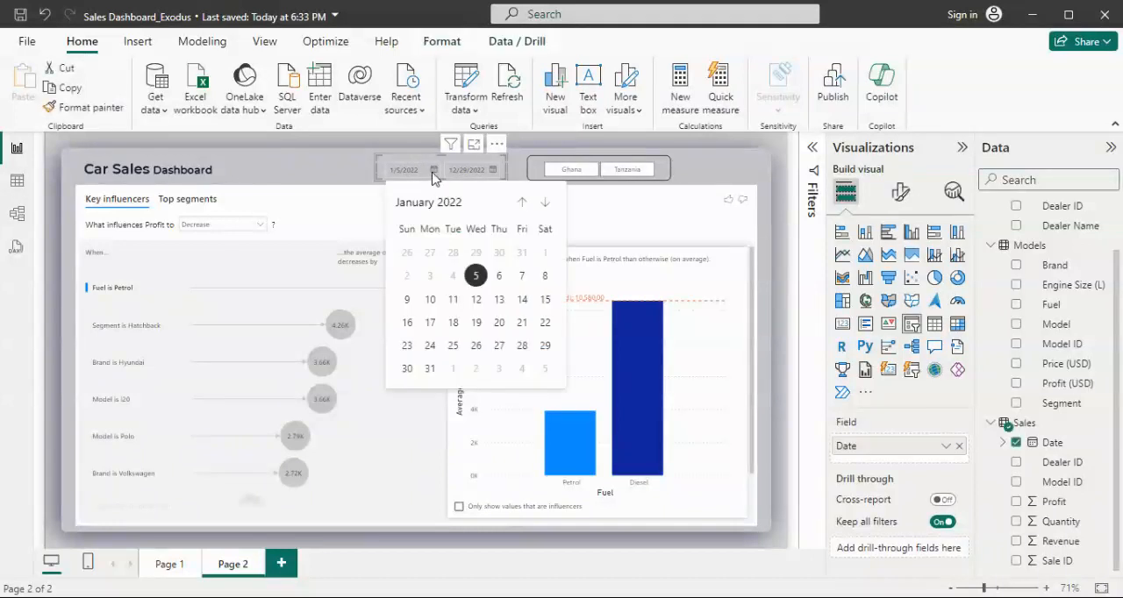
click(453, 300)
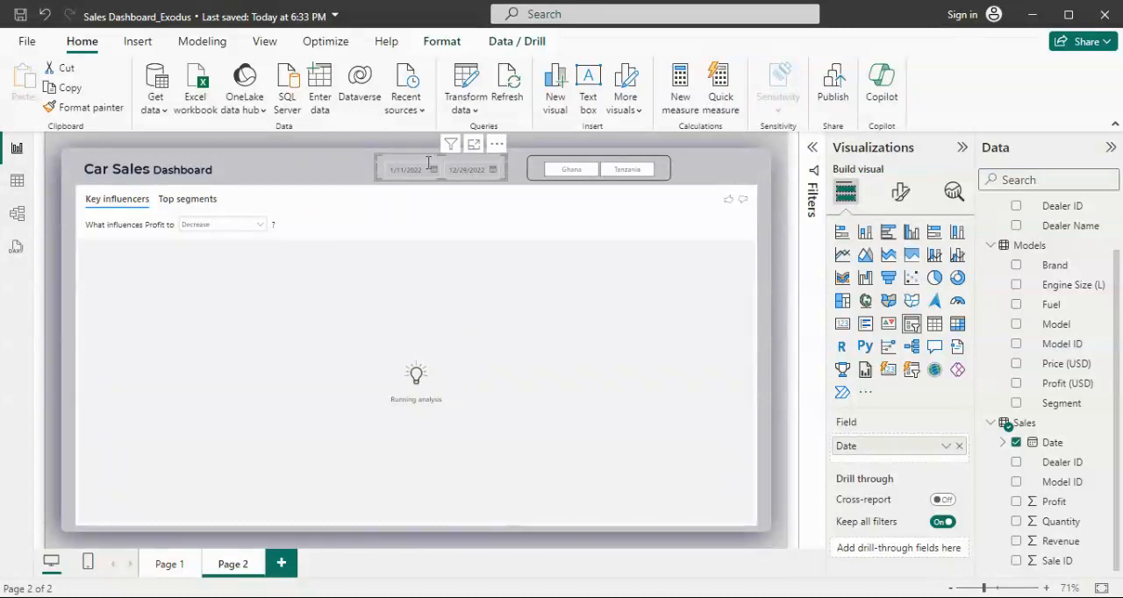
- Check how the key influencers analysis responds to the Ghana filter, leaving the country slicer cleared
click(583, 172)
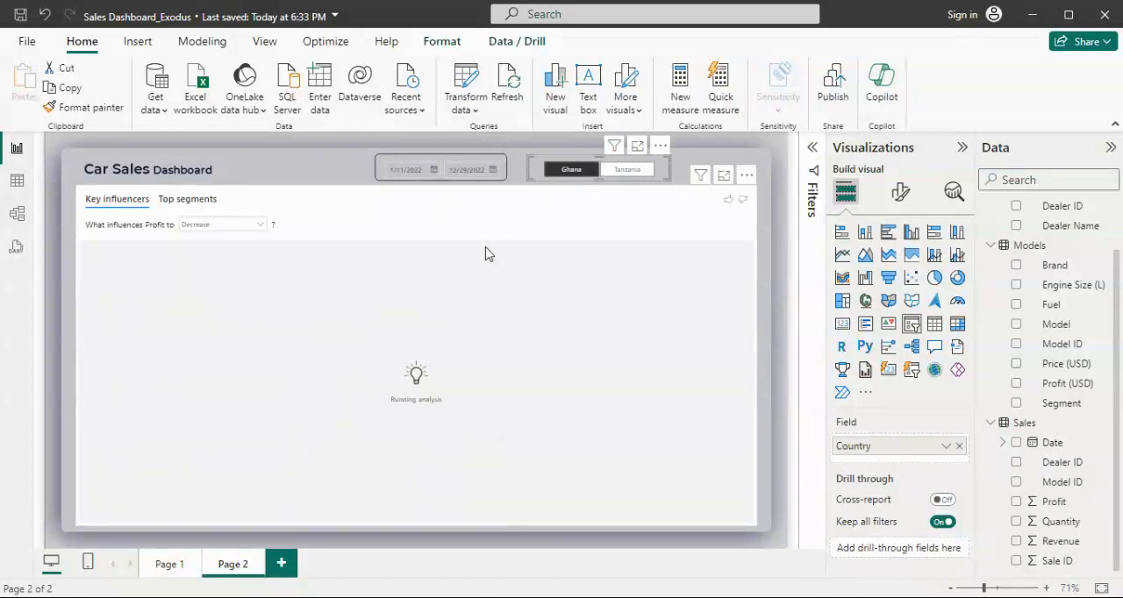
click(553, 171)
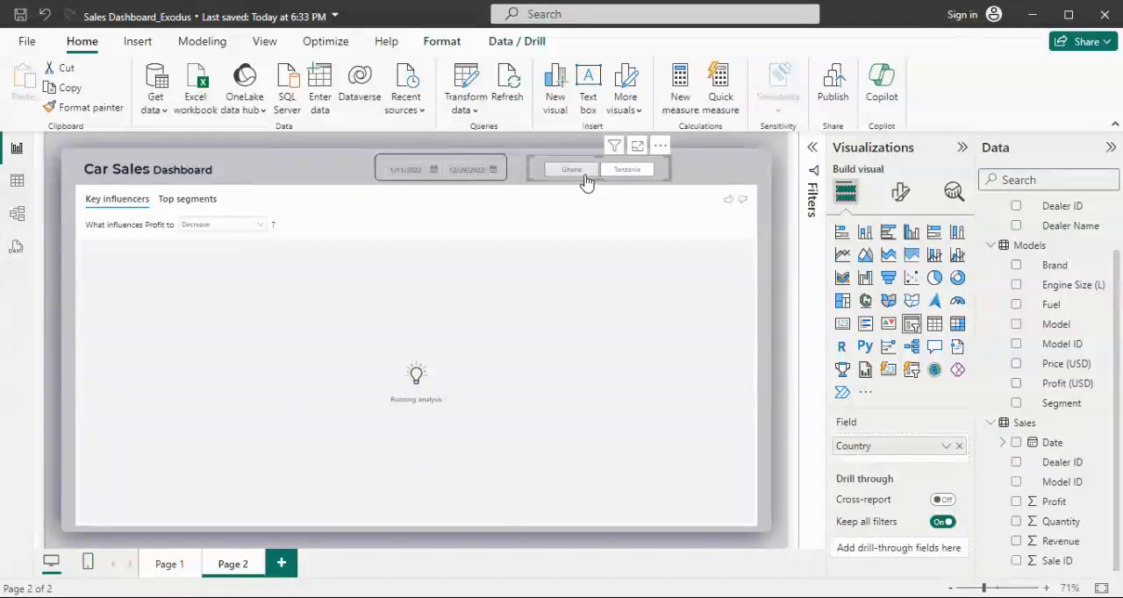
click(583, 172)
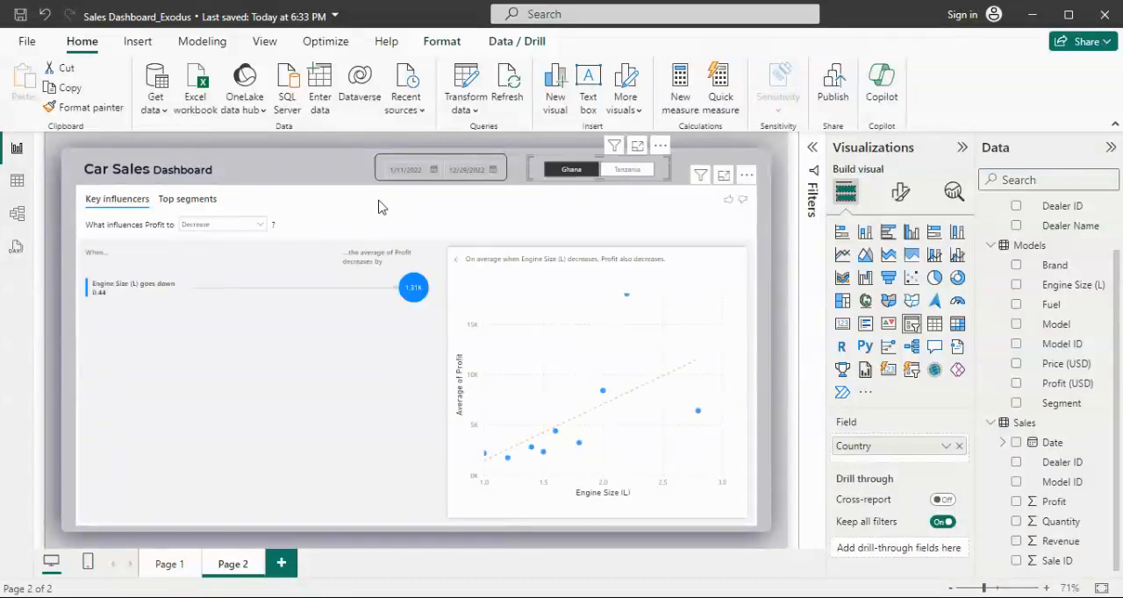
click(583, 173)
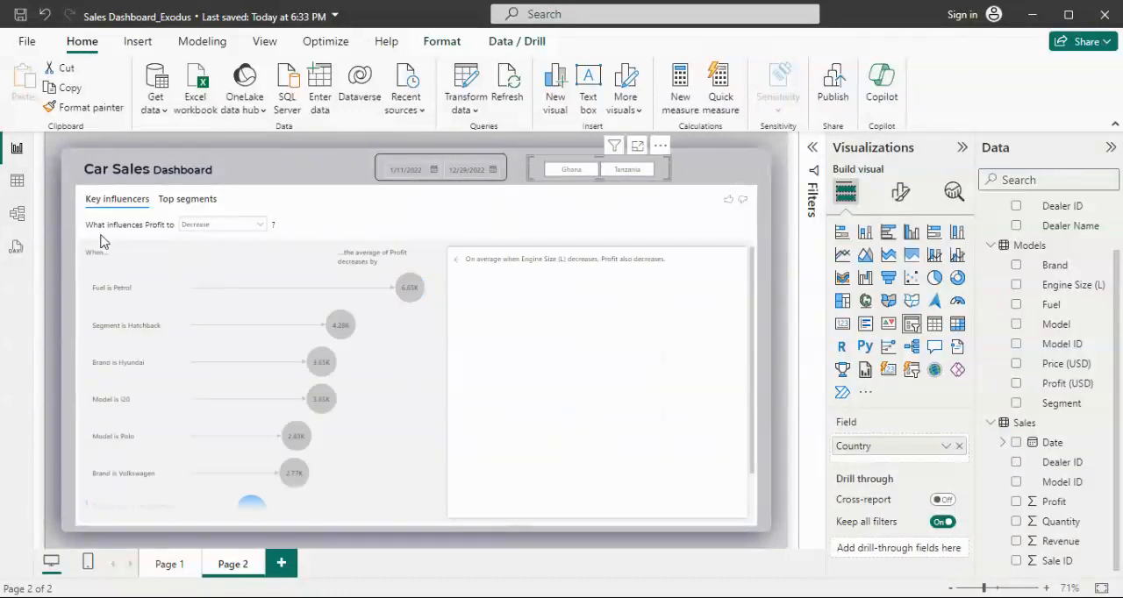
- Show the top segments for low Profit and examine the details of Segment 1, Segment 2 and Segment 3
click(193, 202)
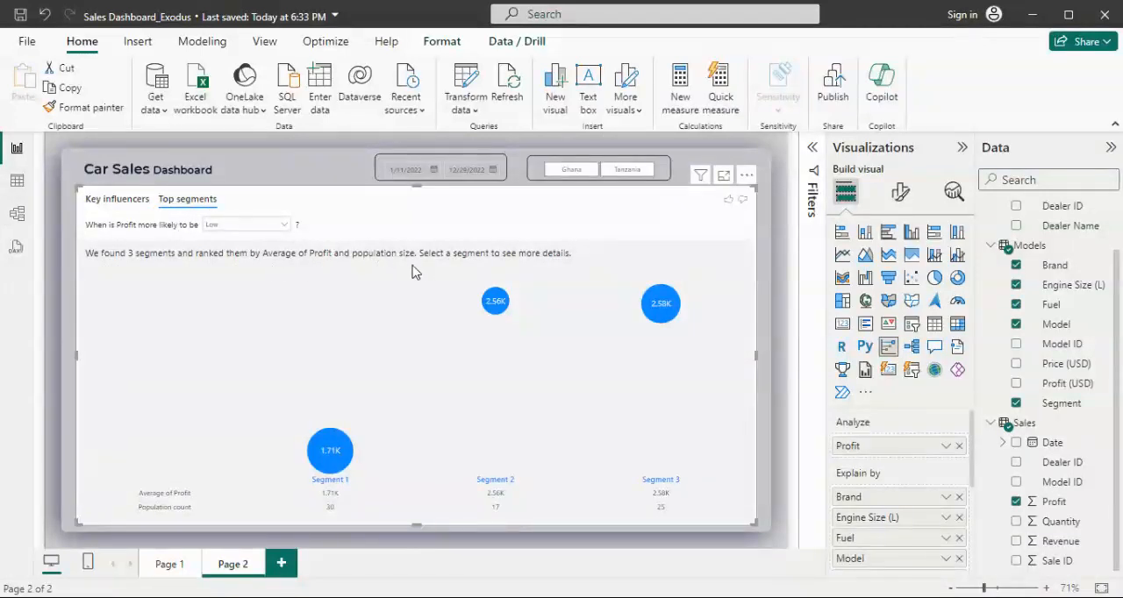
click(328, 453)
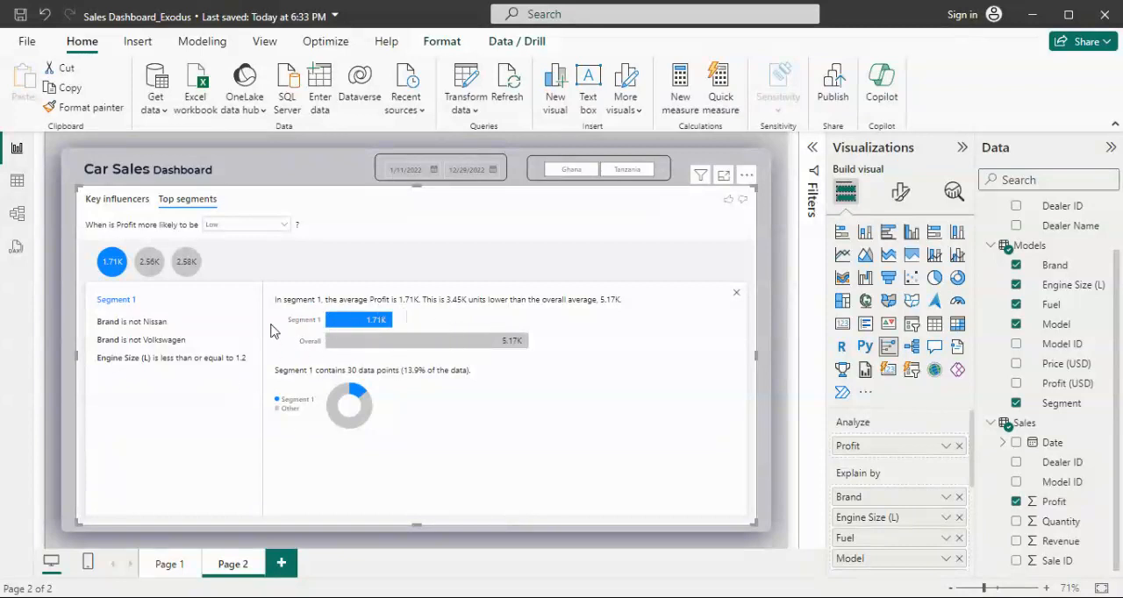
click(151, 263)
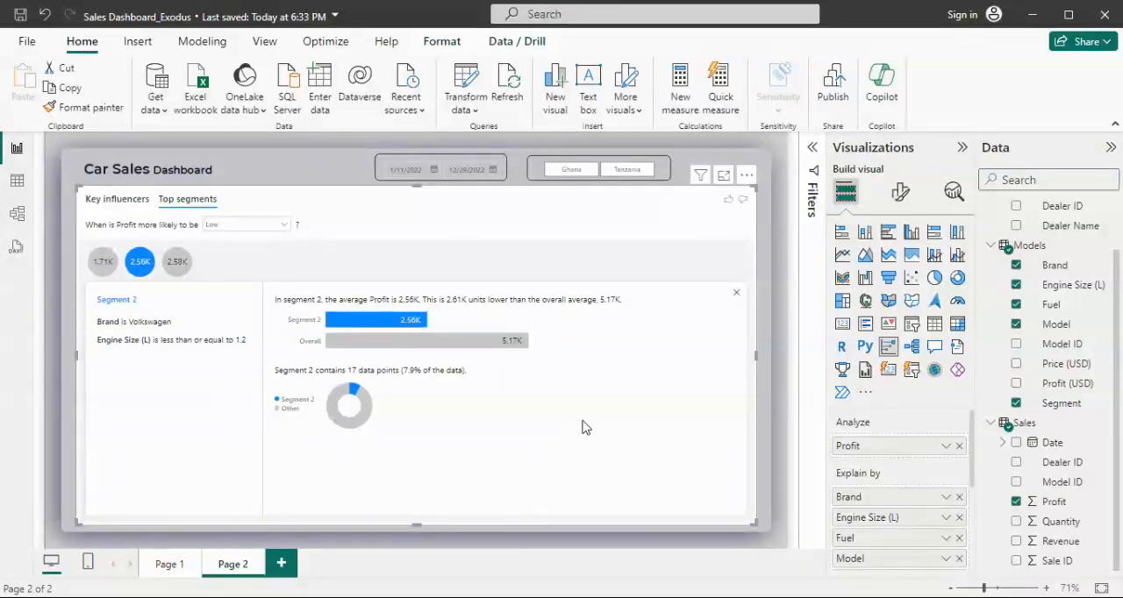
click(177, 267)
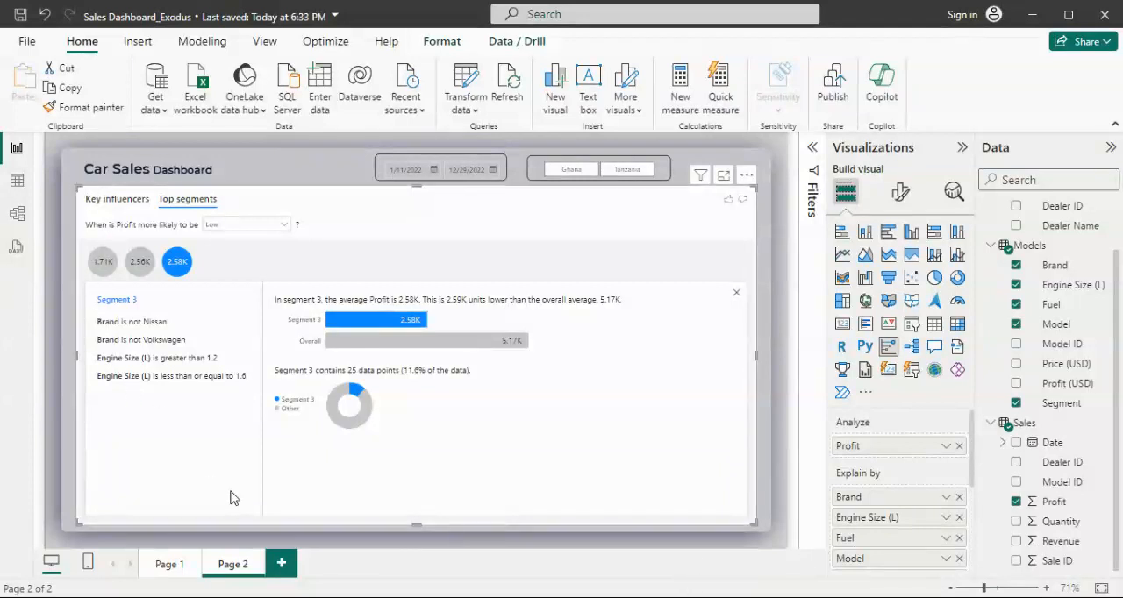
- Review the Page 1 dashboard overview again and return to Page 2
click(198, 569)
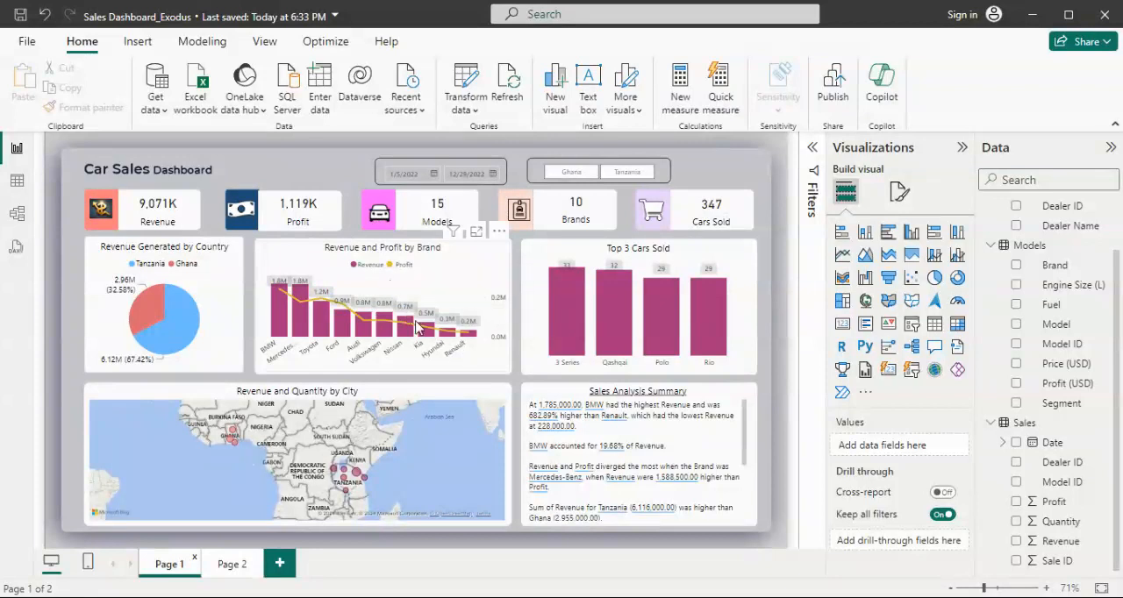
click(233, 565)
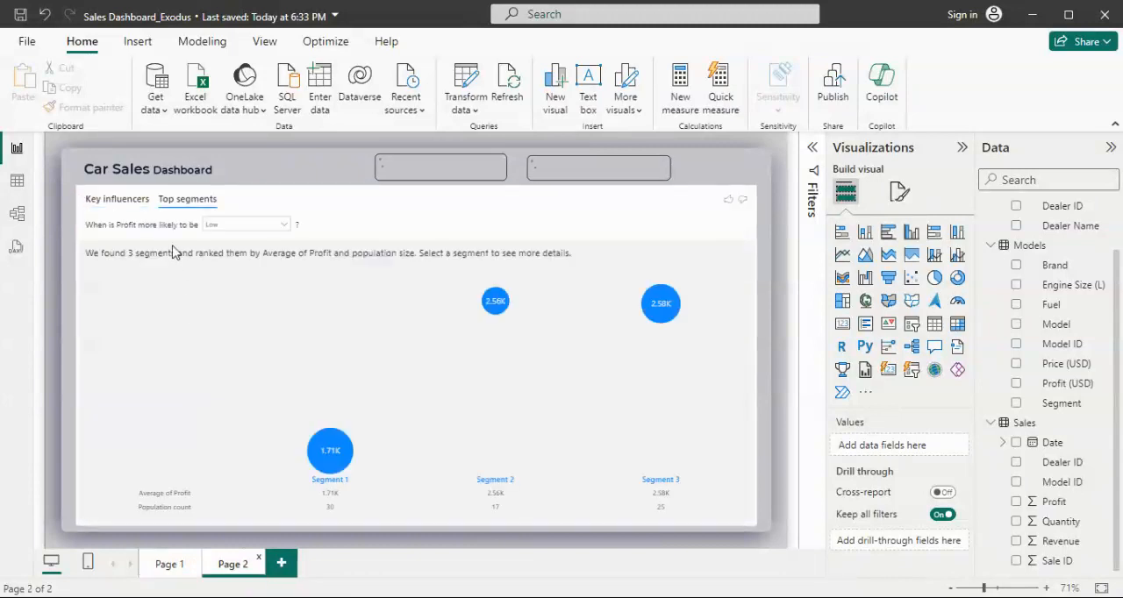
- Set the key influencers analysis to Profit Increase and view the charts for the Engine Size (L) and Fuel is Diesel influencers
click(134, 203)
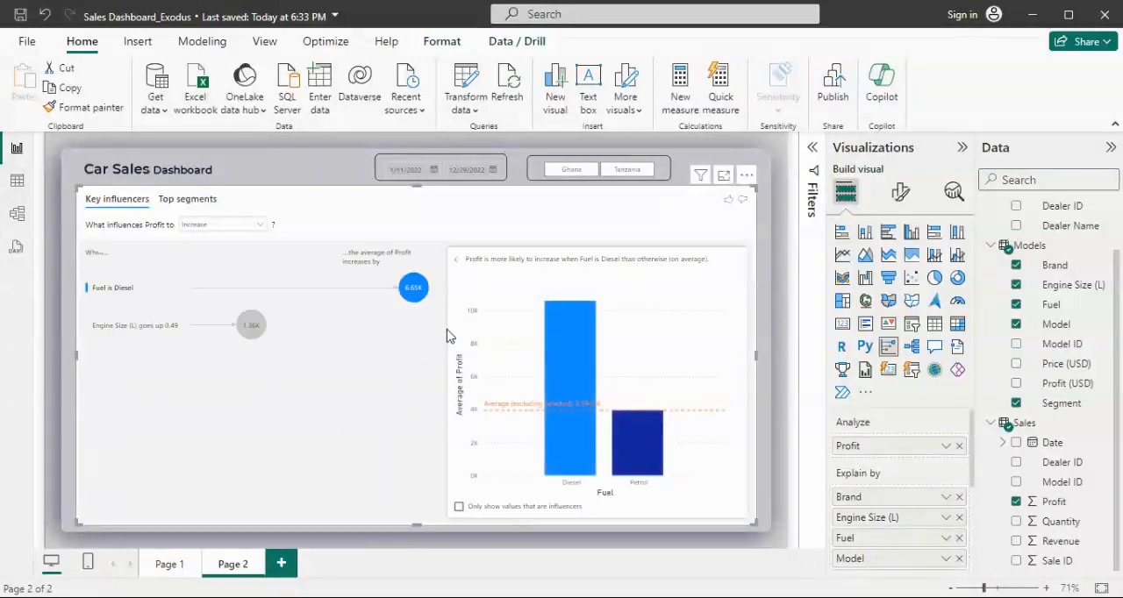
click(248, 327)
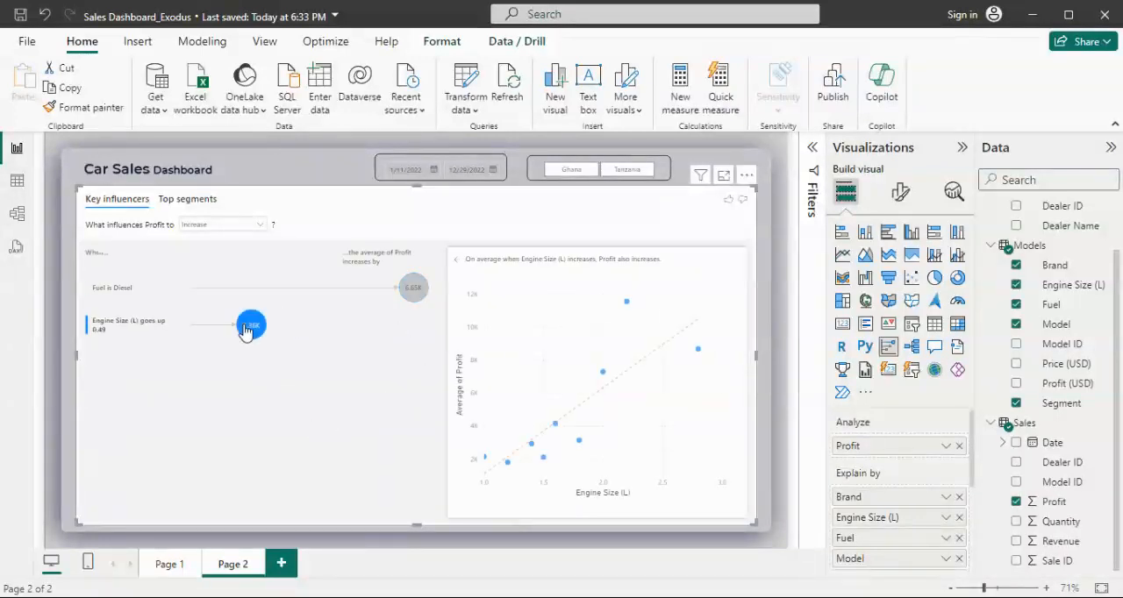
click(418, 295)
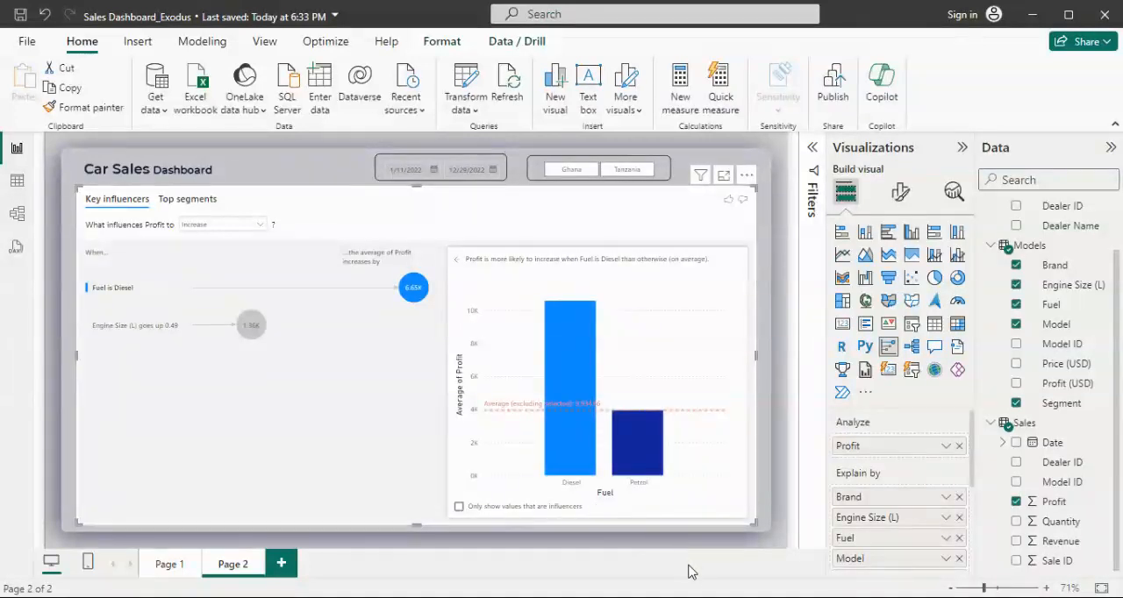